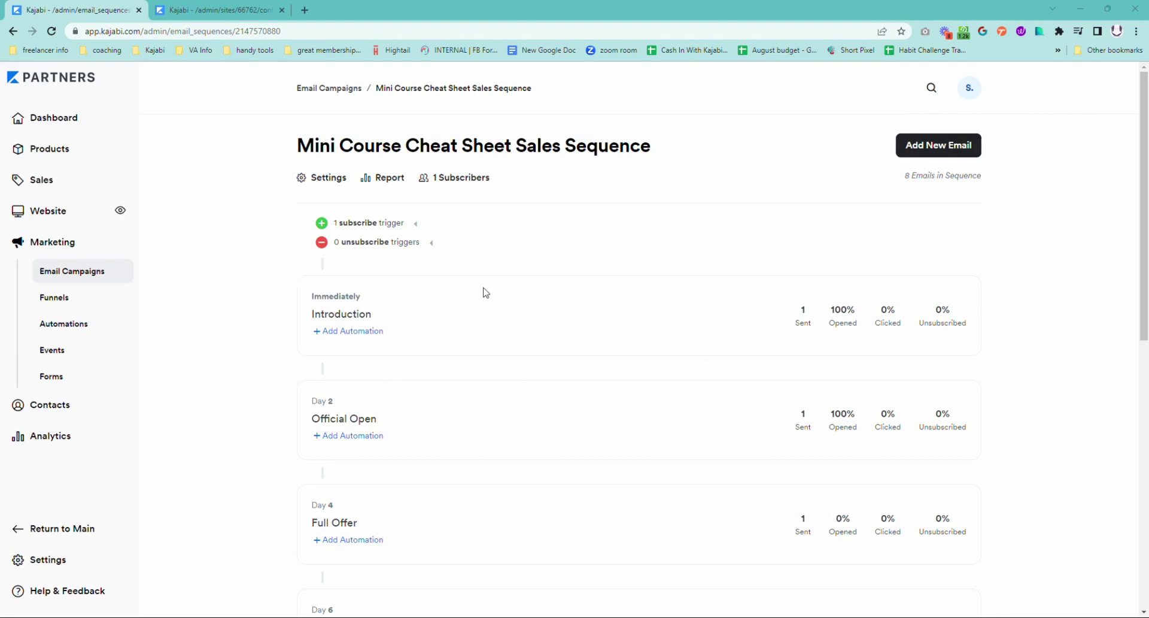
# - Add an automation to the Introduction email that adds the In Sequence tag when the email is sent
pyautogui.click(366, 334)
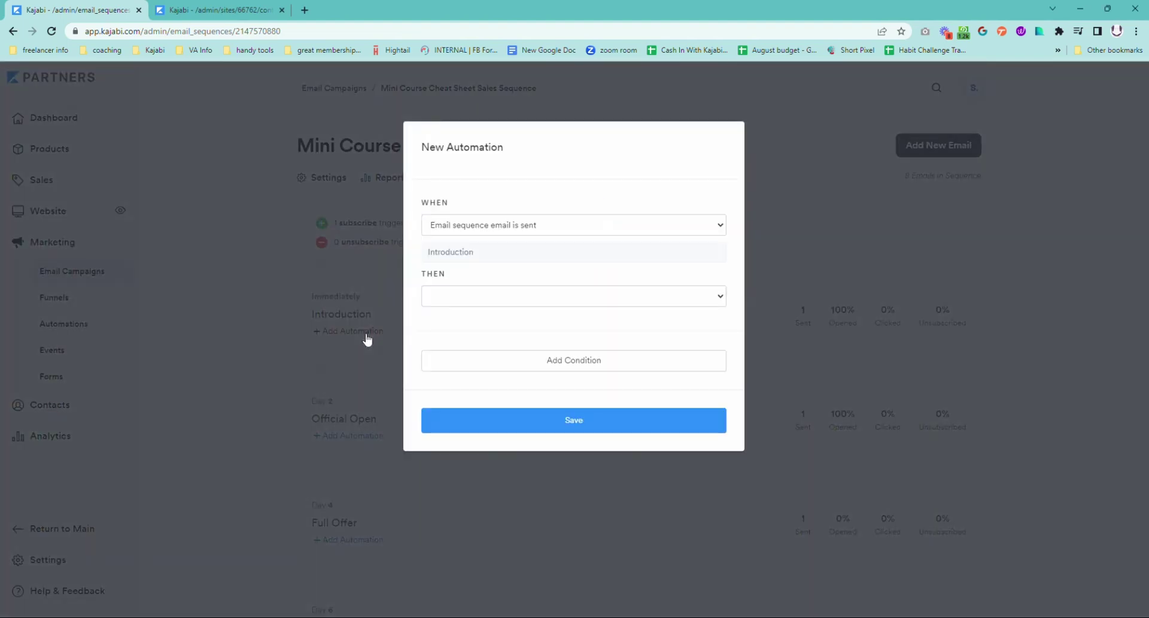
pyautogui.click(628, 298)
pyautogui.click(509, 441)
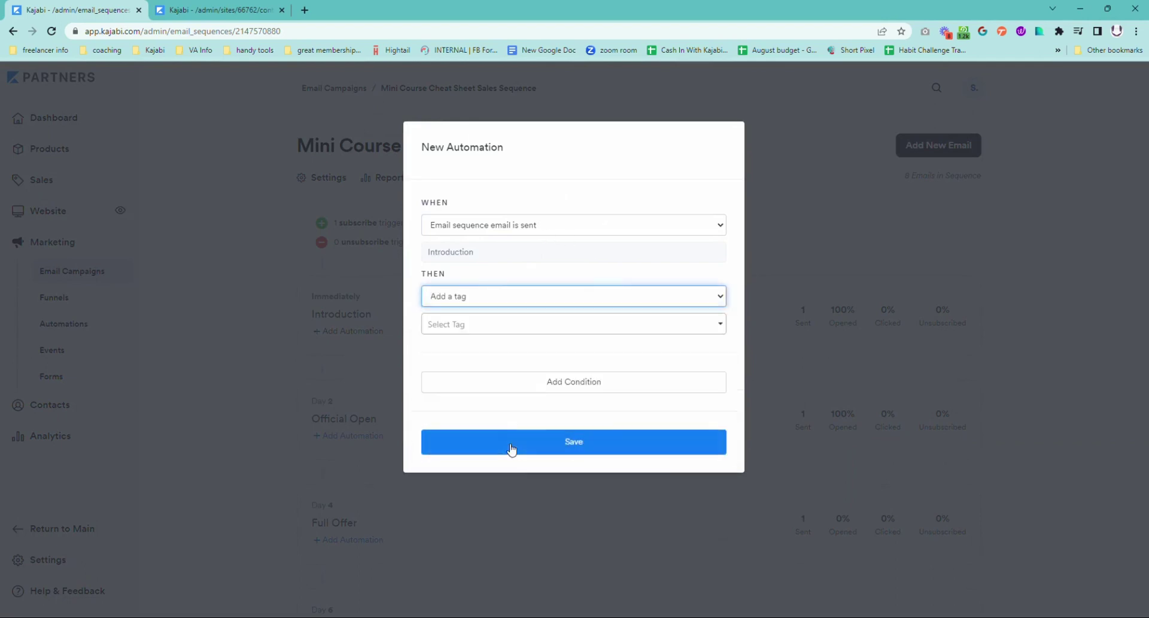
pyautogui.click(542, 326)
pyautogui.write('in')
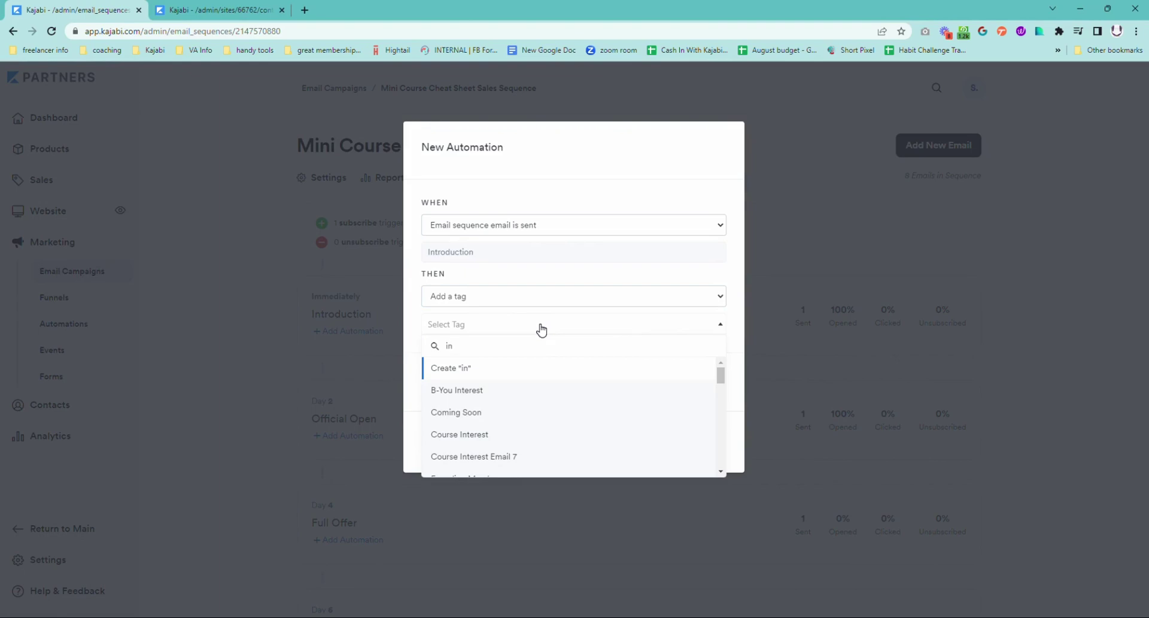
pyautogui.write(' s')
pyautogui.click(462, 392)
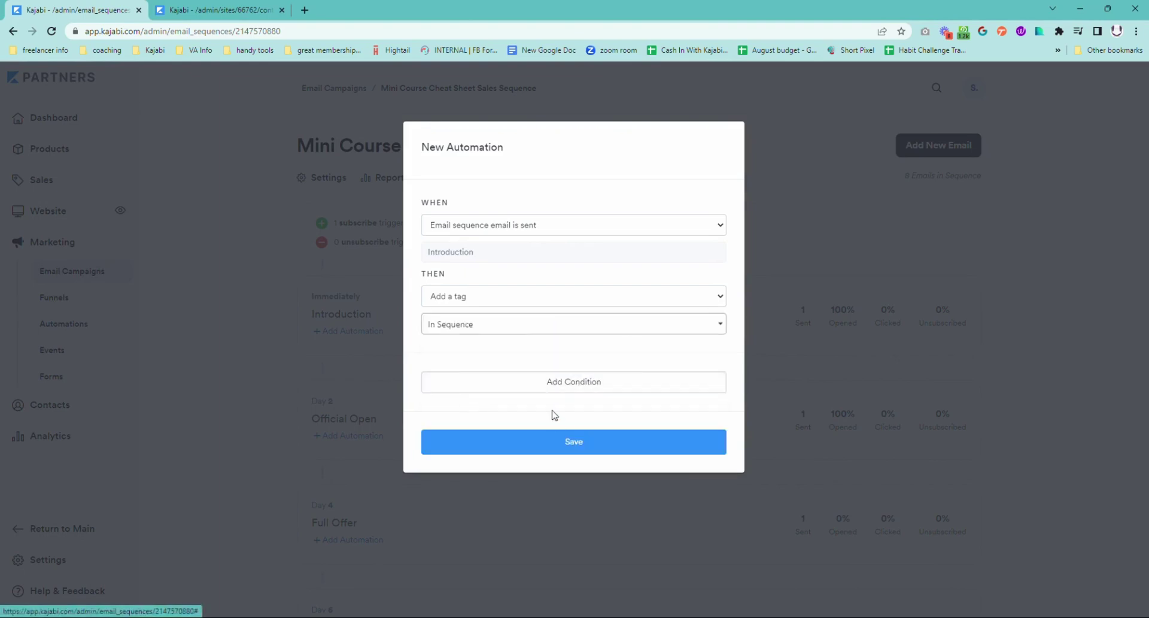
pyautogui.click(585, 444)
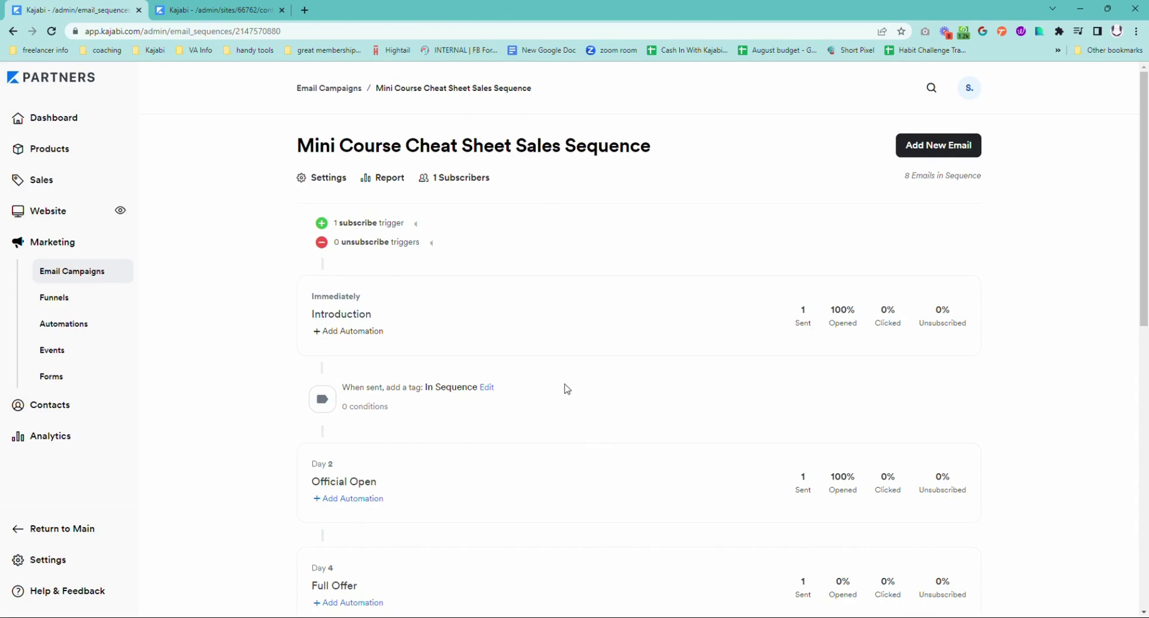
# - Add an automation to the Last Reminder email that removes the In Sequence tag when the email is sent
pyautogui.scroll(-9, 531, 440)
pyautogui.scroll(-1, 443, 438)
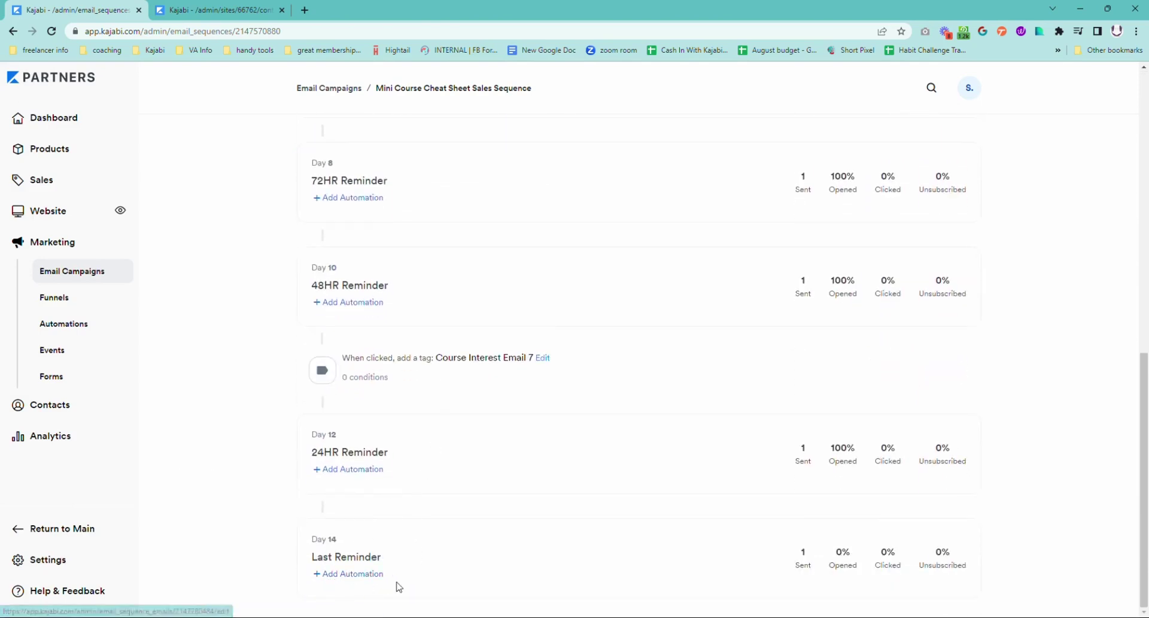
pyautogui.click(365, 574)
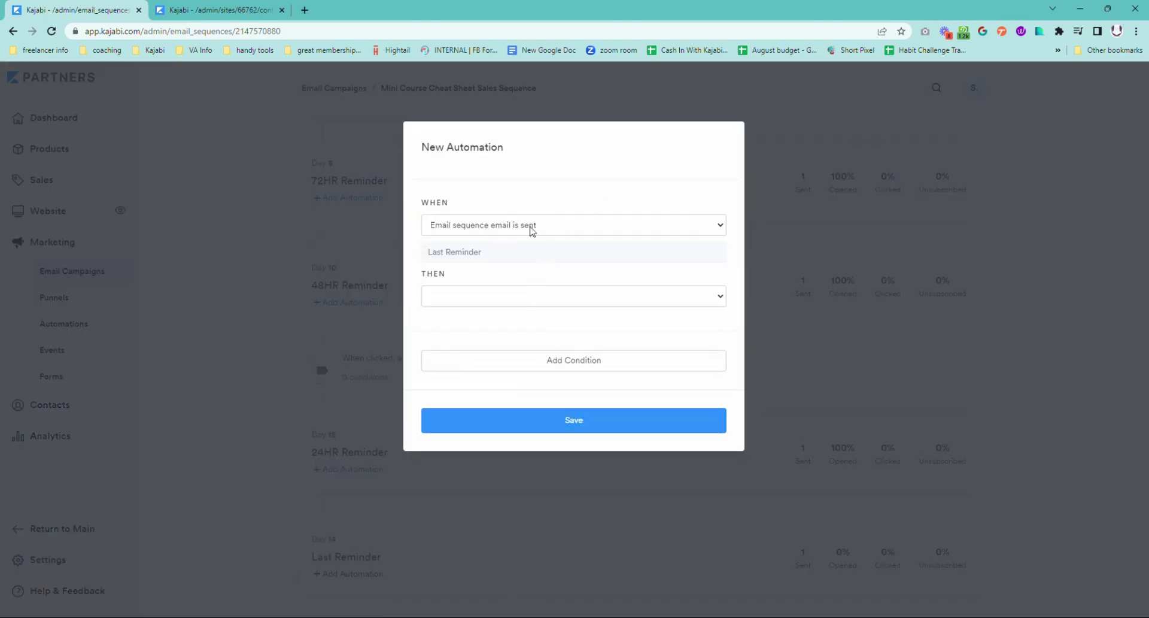
pyautogui.click(601, 299)
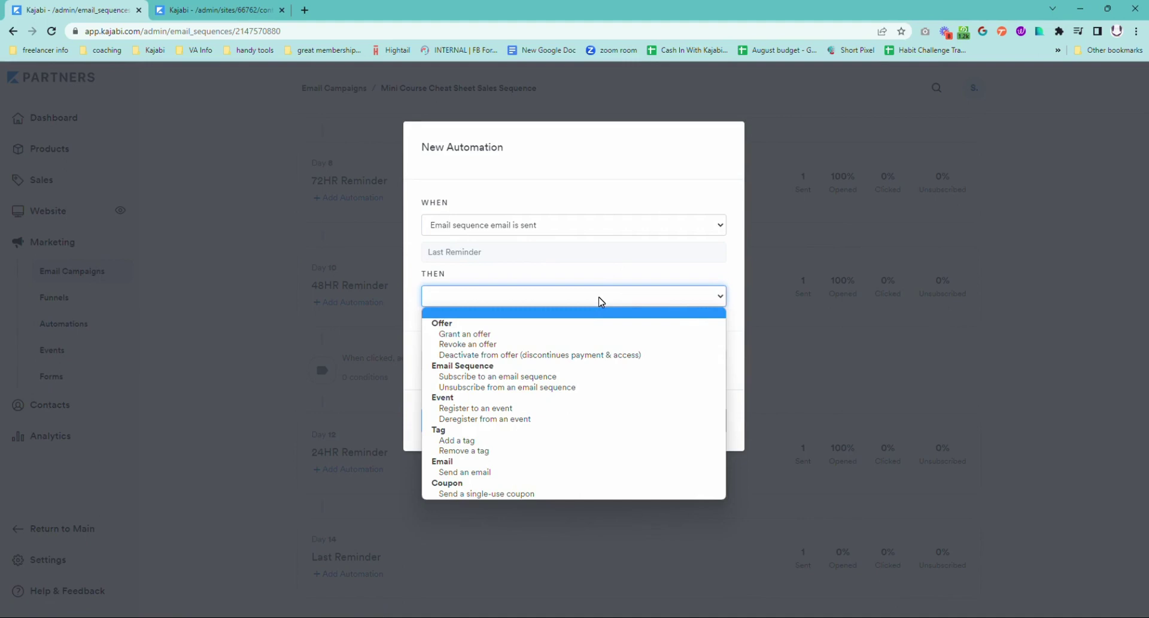
pyautogui.click(513, 451)
pyautogui.click(503, 328)
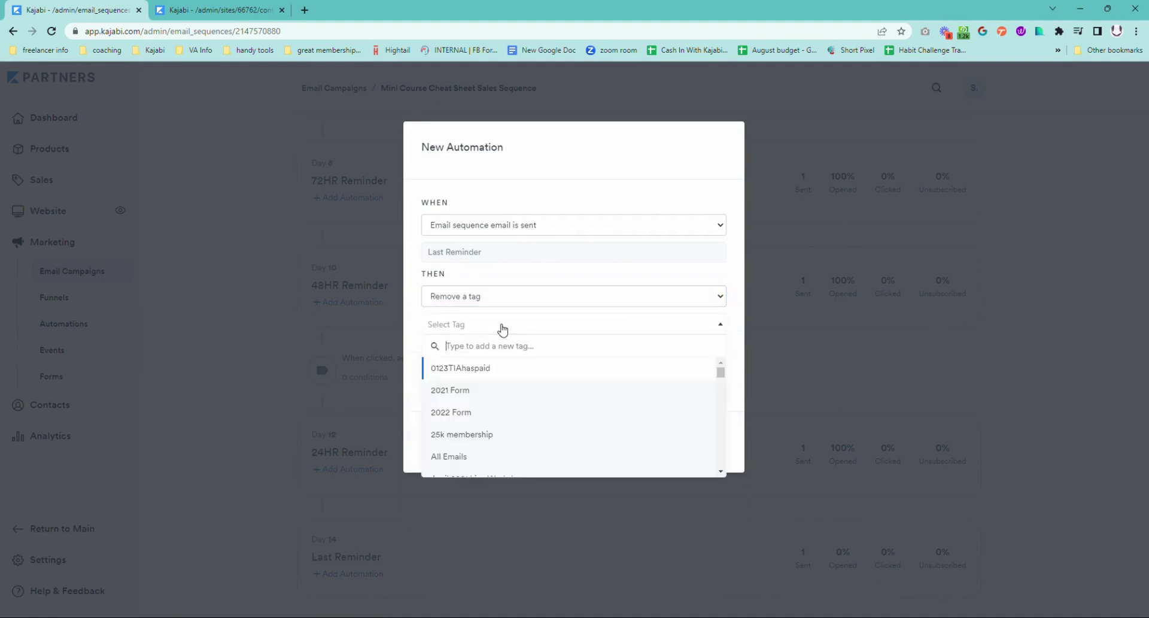
pyautogui.write('in')
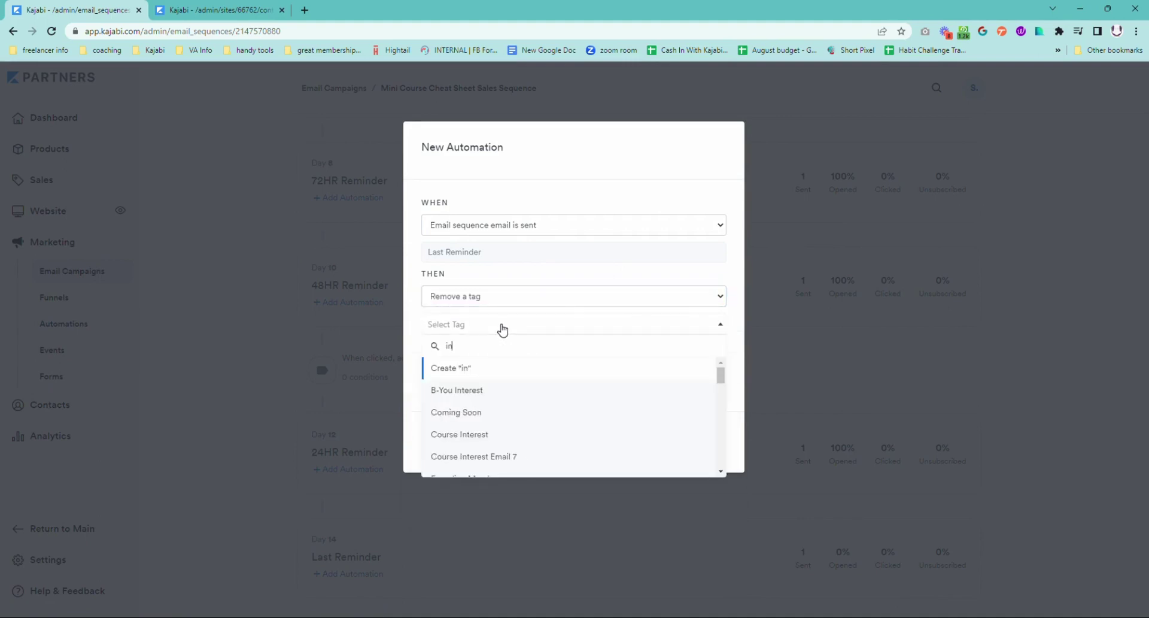
pyautogui.write(' s')
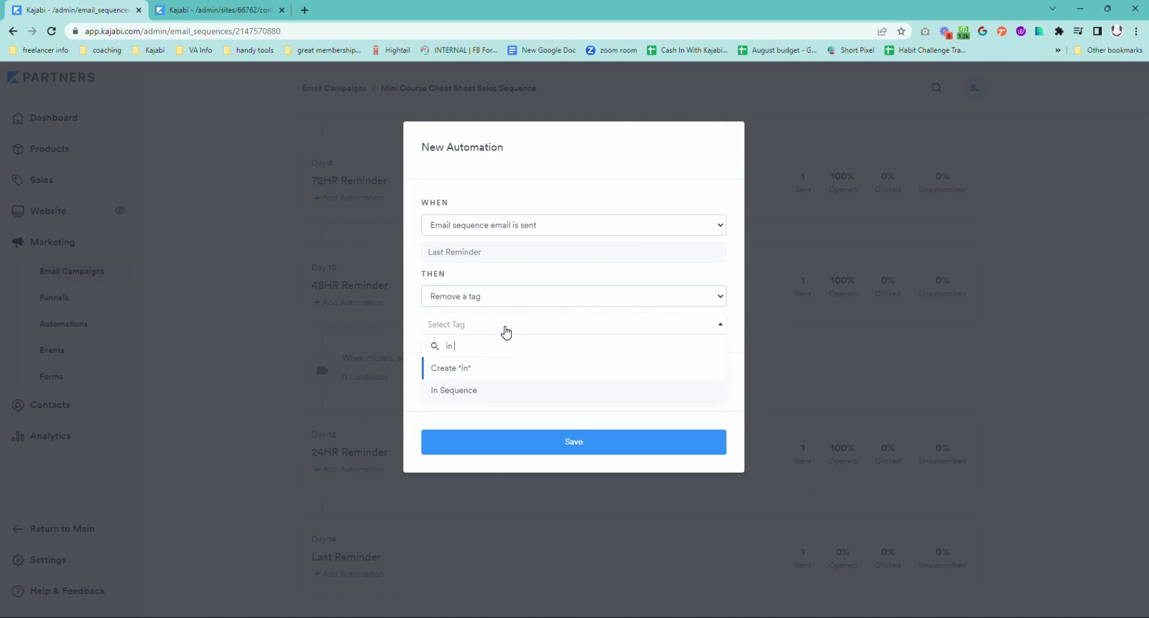
pyautogui.click(472, 390)
pyautogui.click(560, 445)
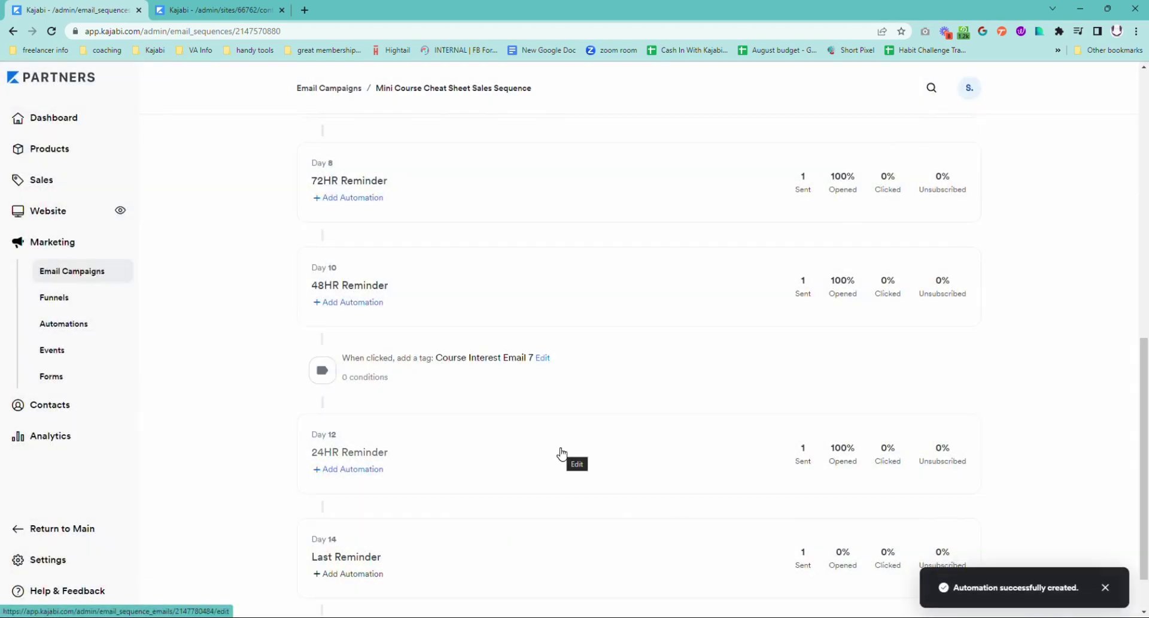
pyautogui.scroll(2, 563, 443)
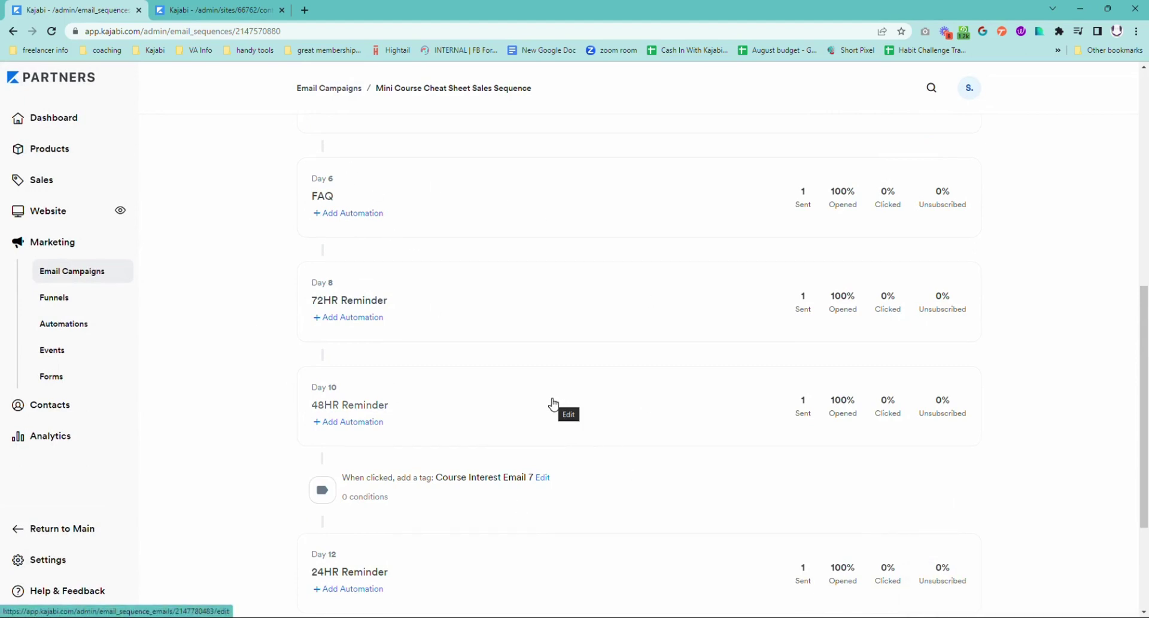
pyautogui.scroll(1, 548, 405)
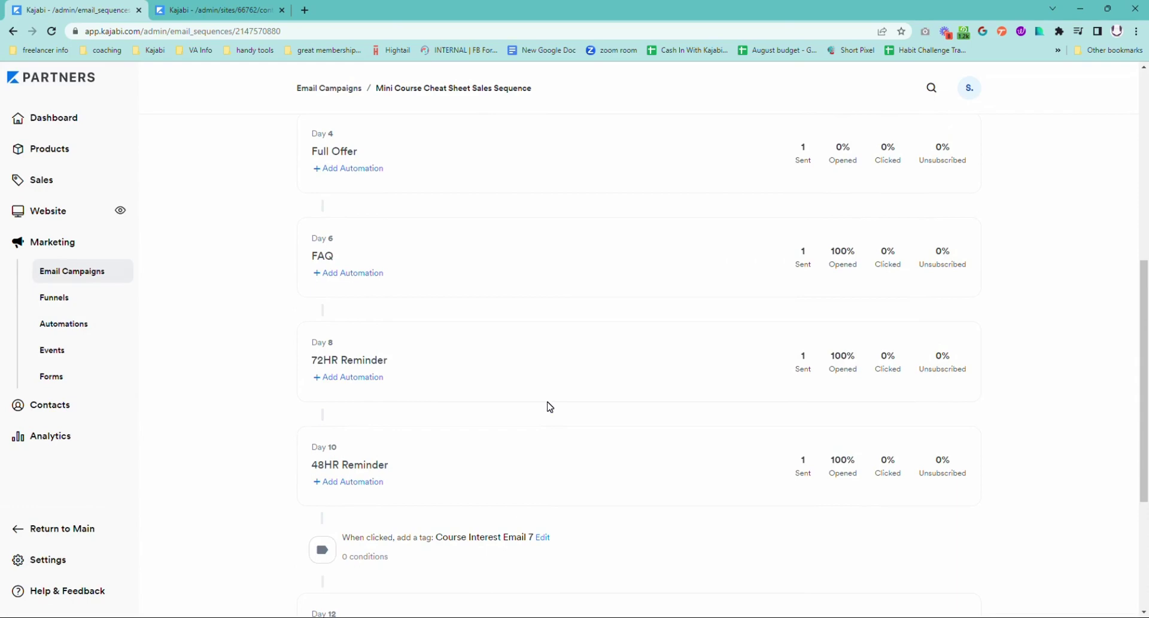
# - Filter the contacts list by tags to contacts that do not have the In Sequence tag
pyautogui.click(203, 15)
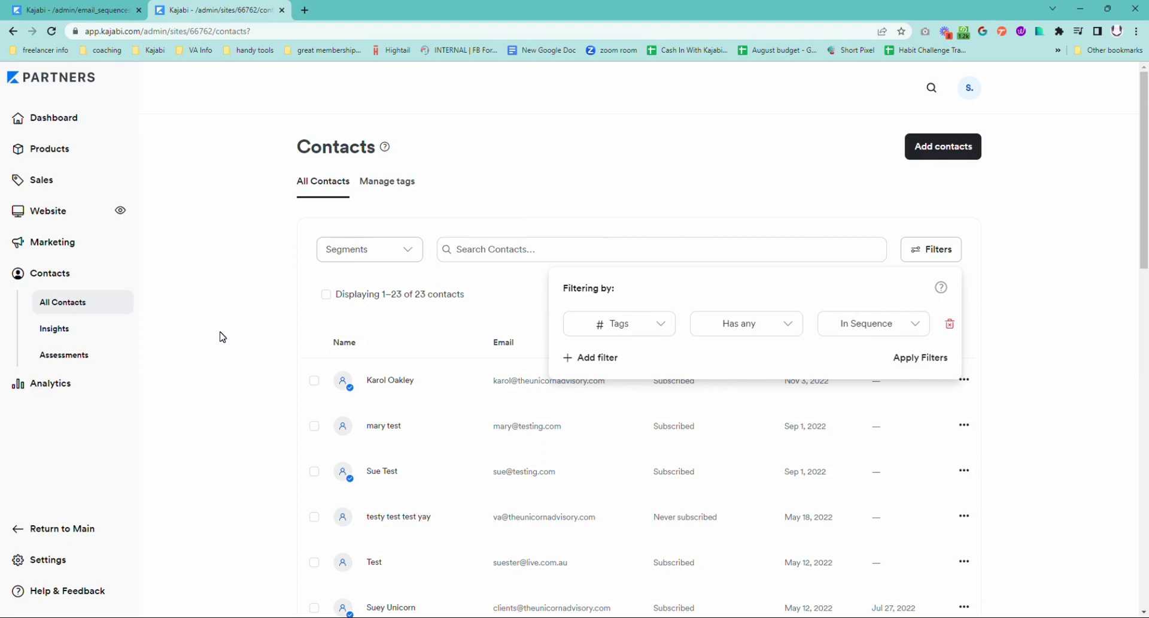
pyautogui.click(779, 326)
pyautogui.click(751, 413)
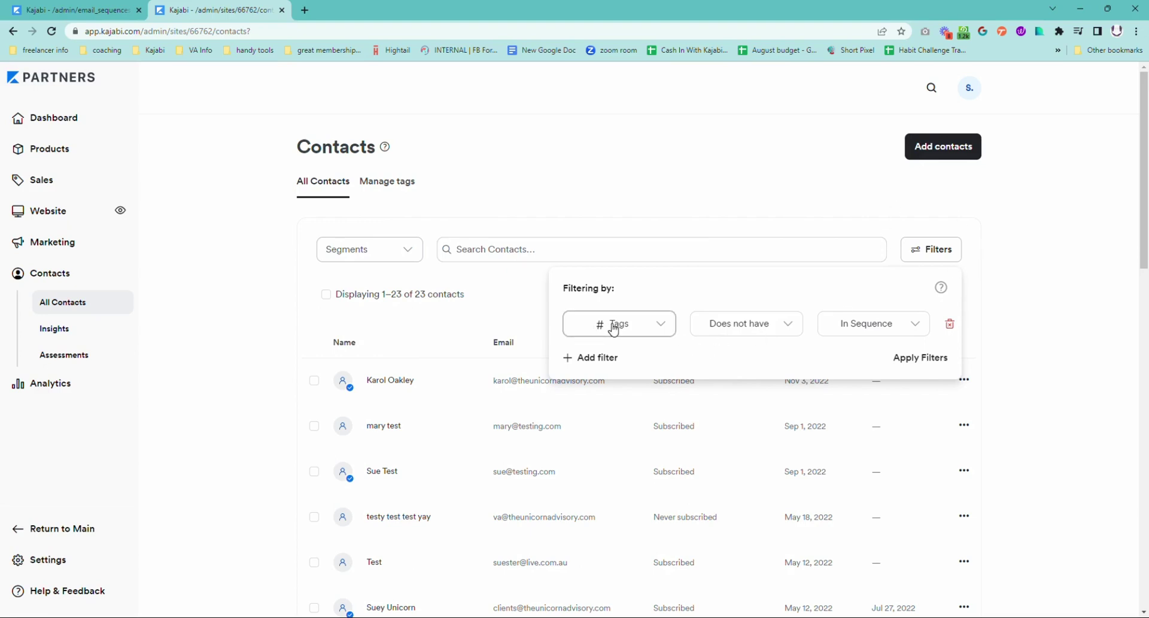
pyautogui.click(666, 326)
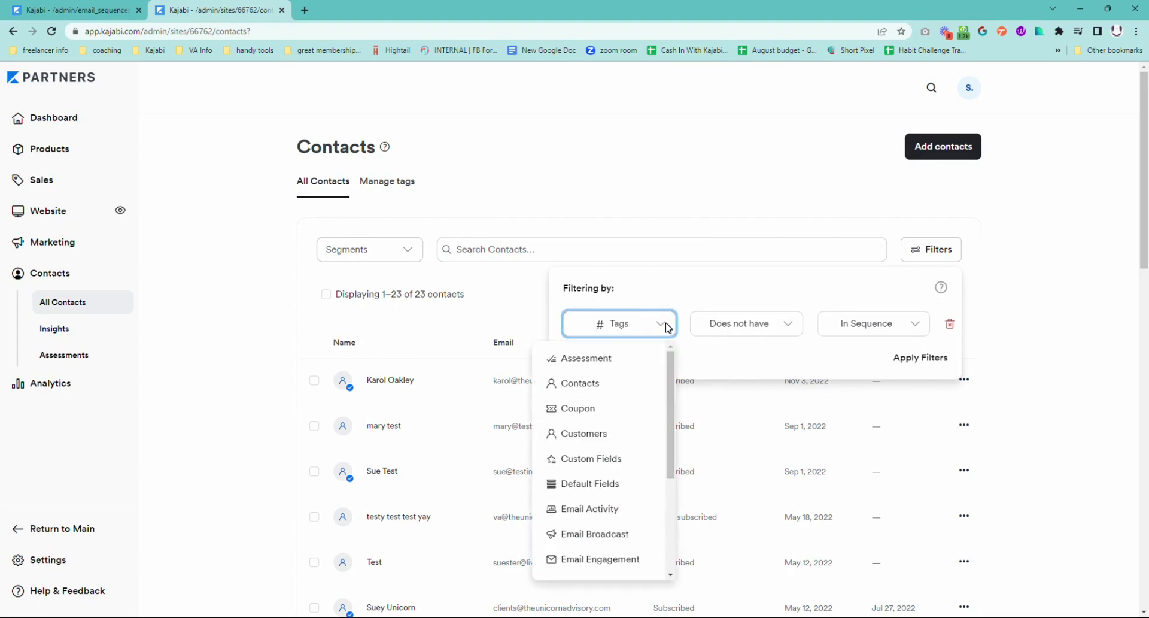
pyautogui.click(666, 326)
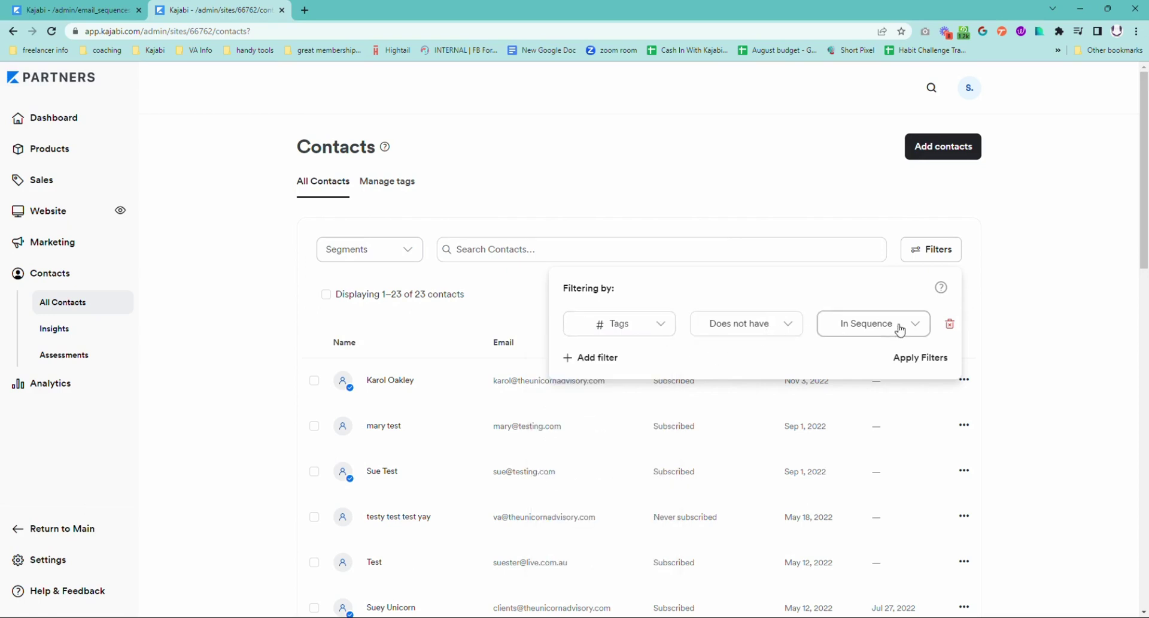
pyautogui.click(920, 358)
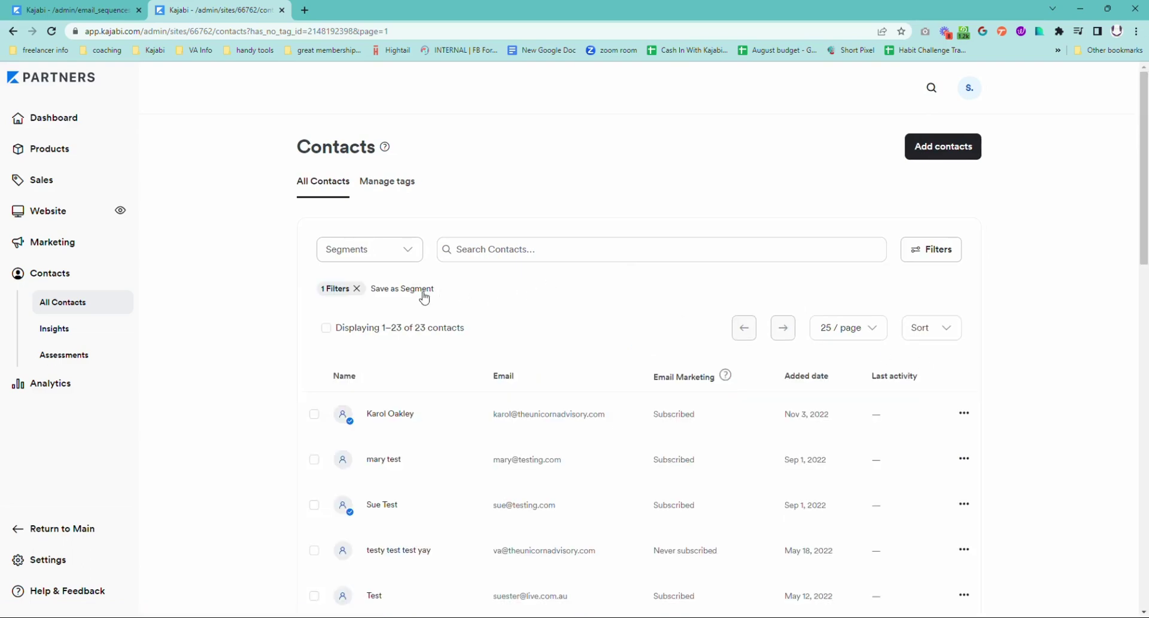
# - Save the filtered contacts as a new segment titled "Not In Sequence"
pyautogui.click(421, 289)
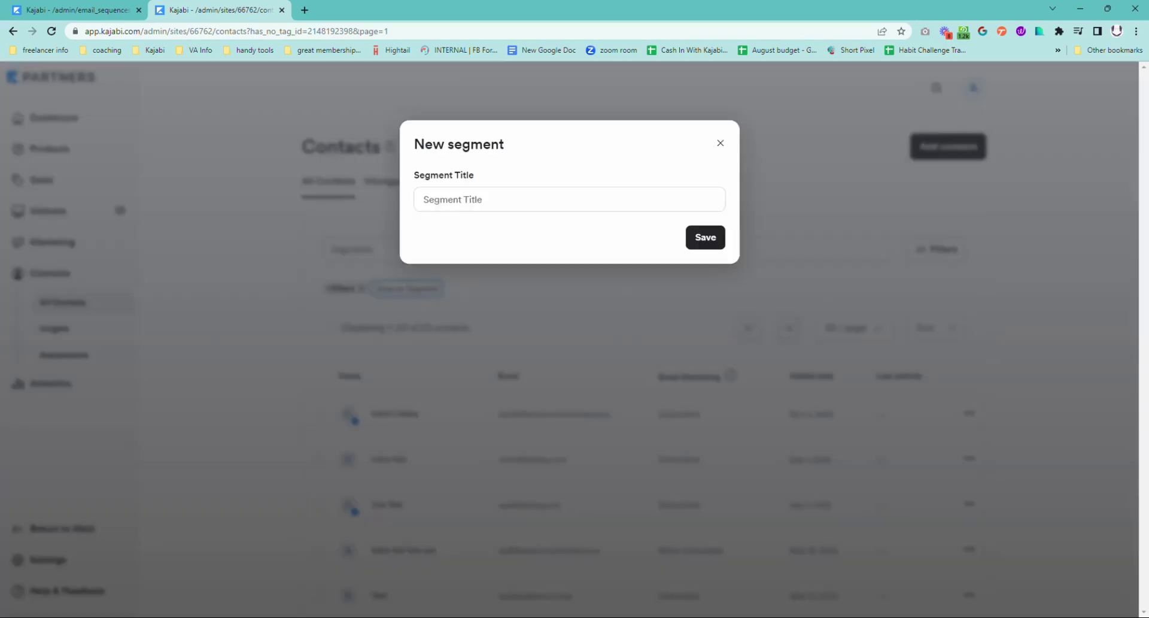
pyautogui.write('No ')
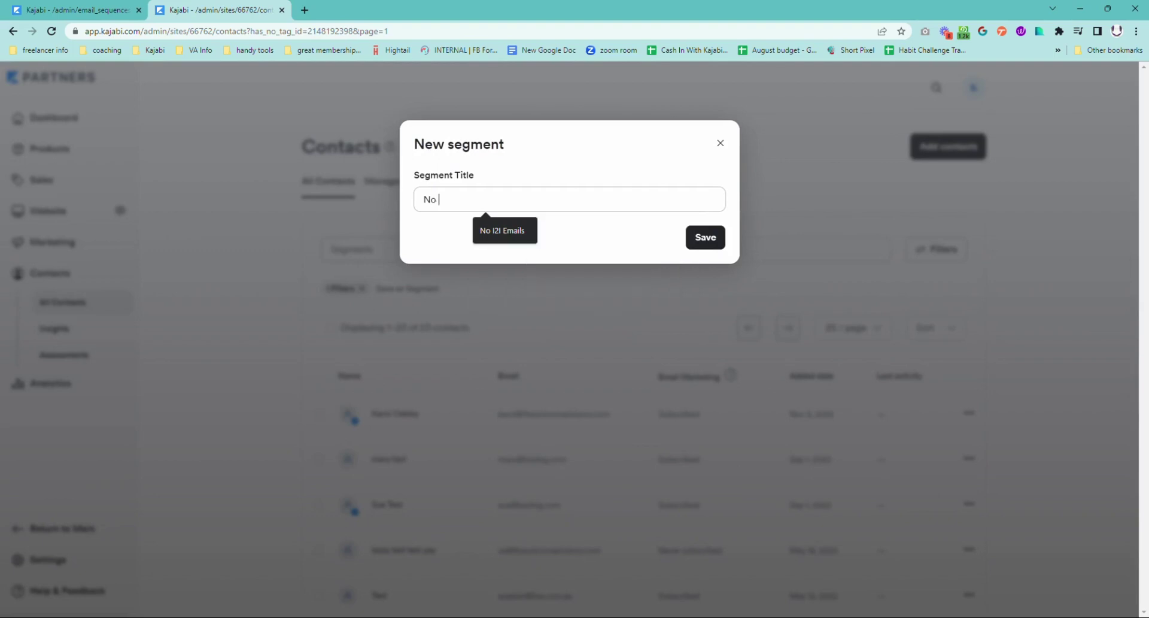
pyautogui.write('In Sequence')
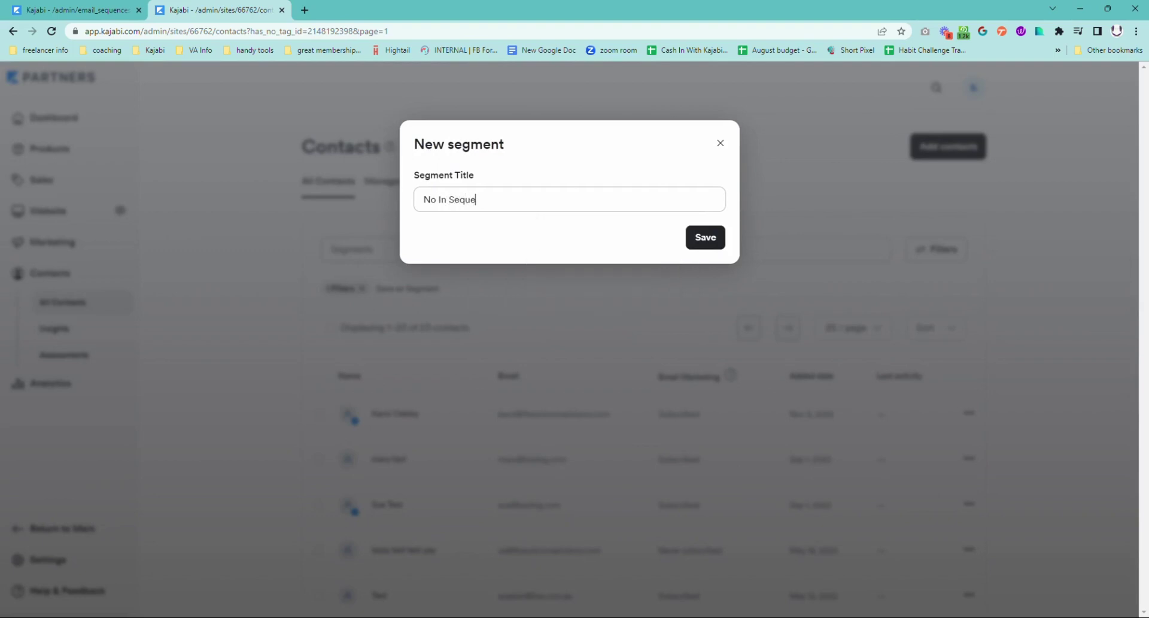
pyautogui.click(700, 238)
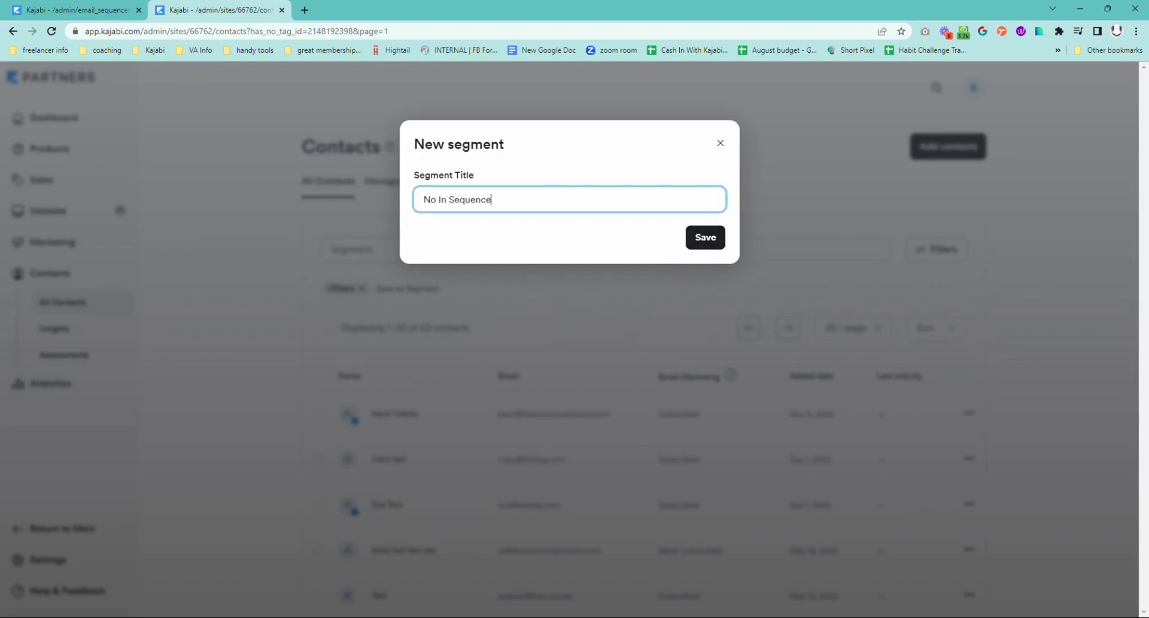
pyautogui.click(438, 200)
pyautogui.write('t')
pyautogui.click(708, 245)
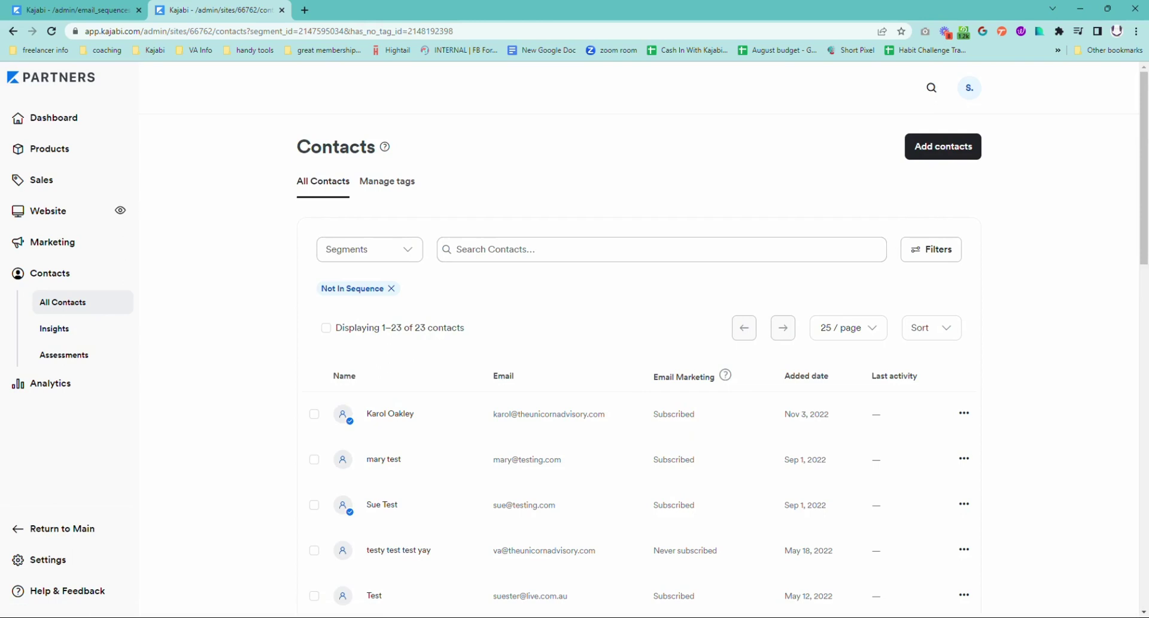
# - Find the Not In Sequence segment among the saved segments and display its contacts
pyautogui.click(402, 254)
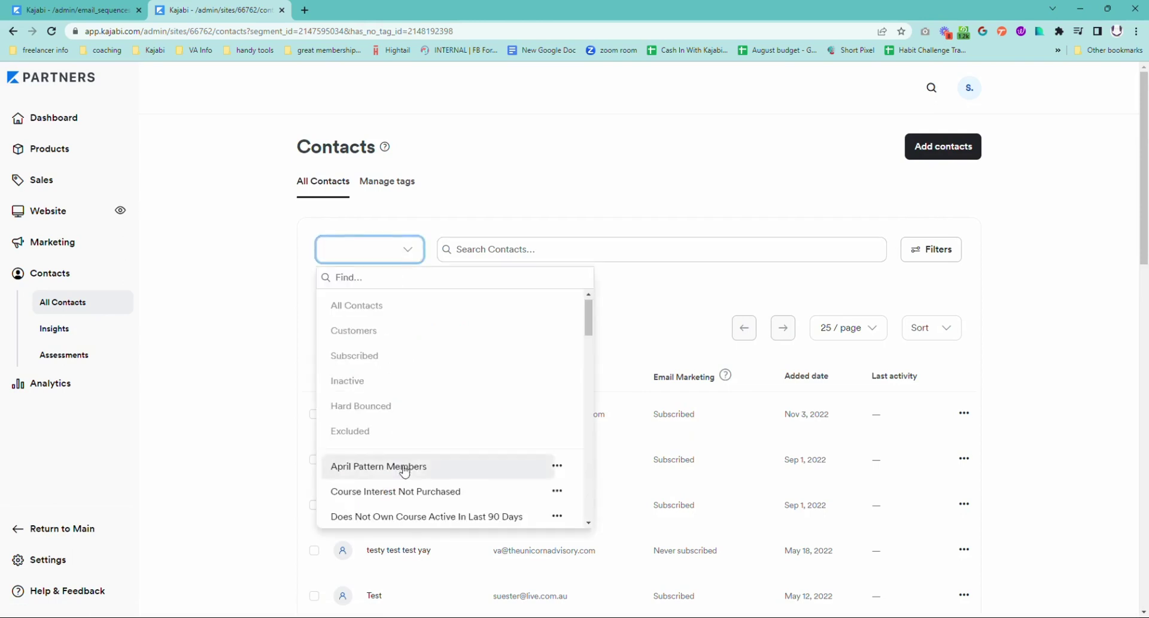
pyautogui.scroll(-5, 403, 467)
pyautogui.scroll(-4, 403, 472)
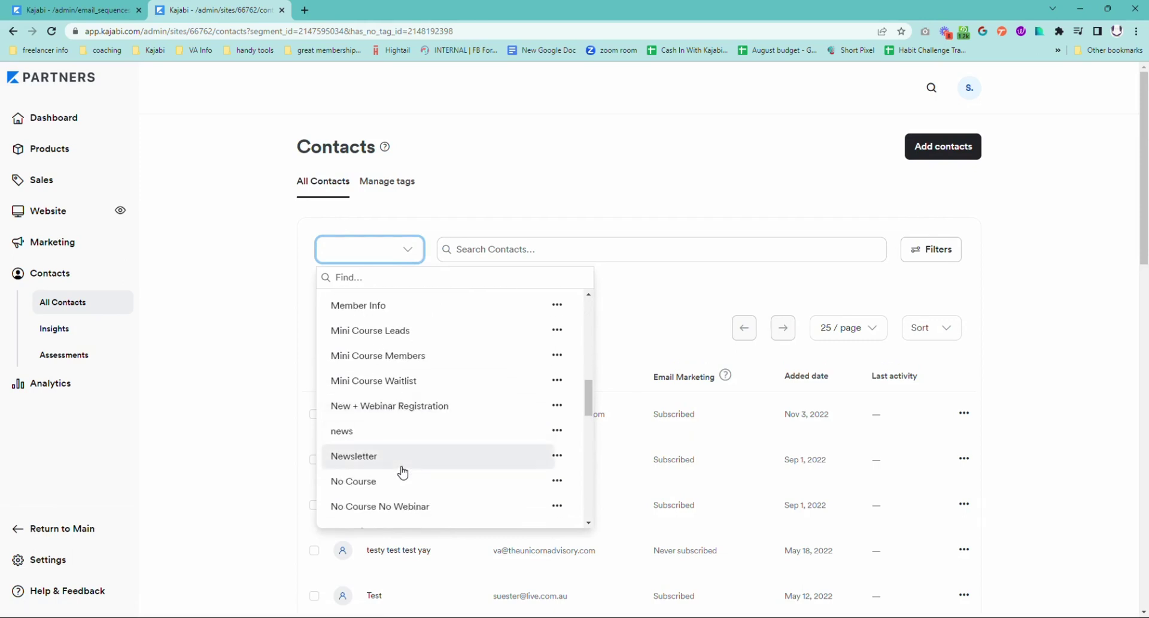
pyautogui.scroll(-3, 410, 479)
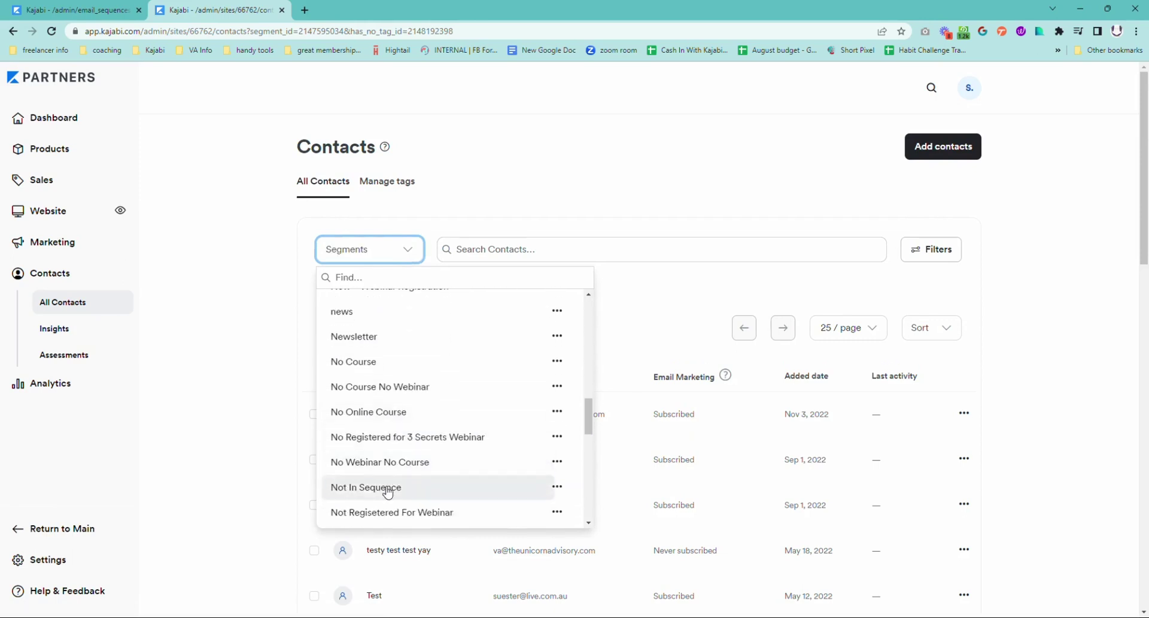
pyautogui.click(386, 486)
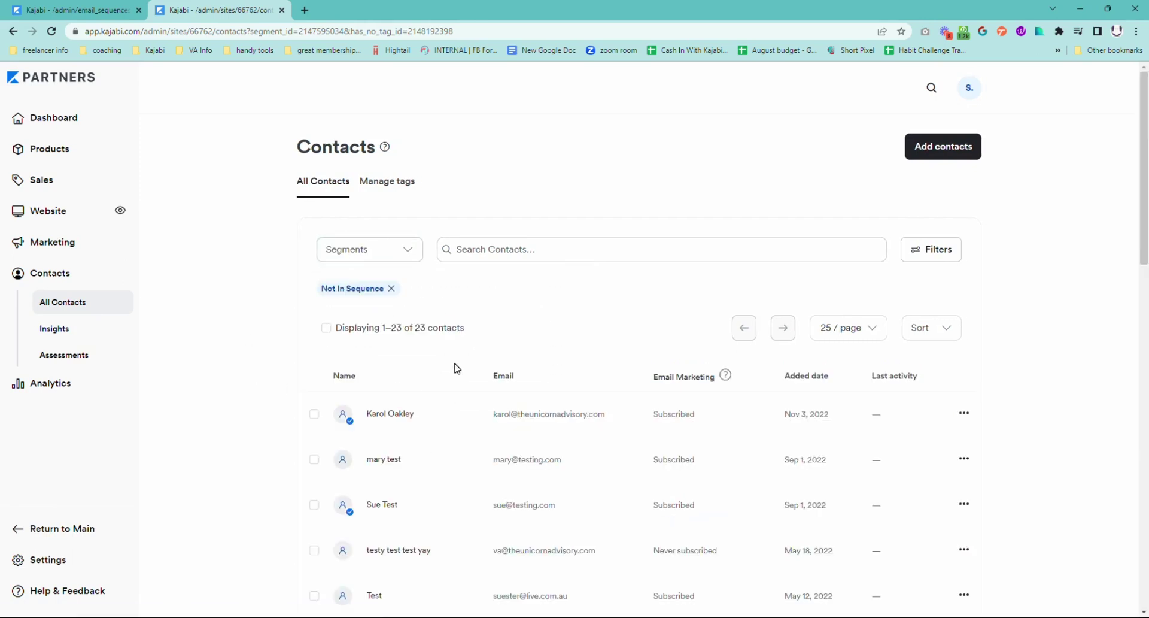